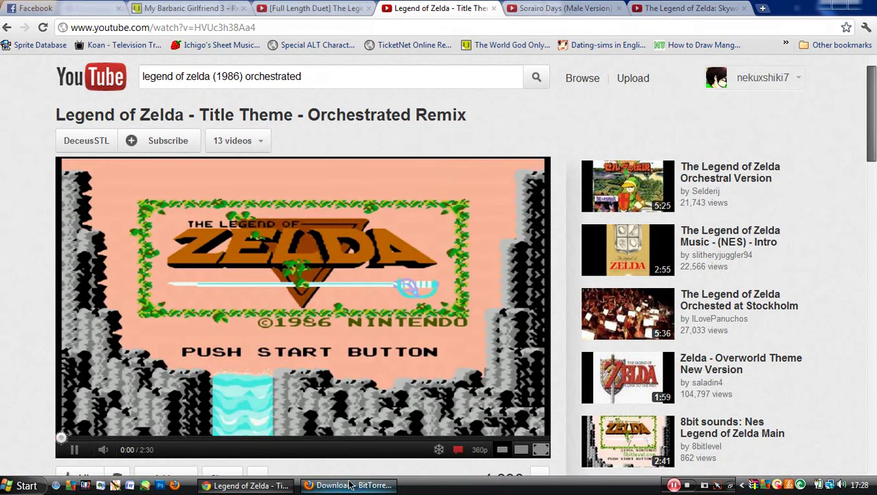
Bring Firefox's BitTorrent downloads page with Stable 7.6 build 26618 forward and lower the volume.
{"action": "left_click", "coordinate": [347, 485]}
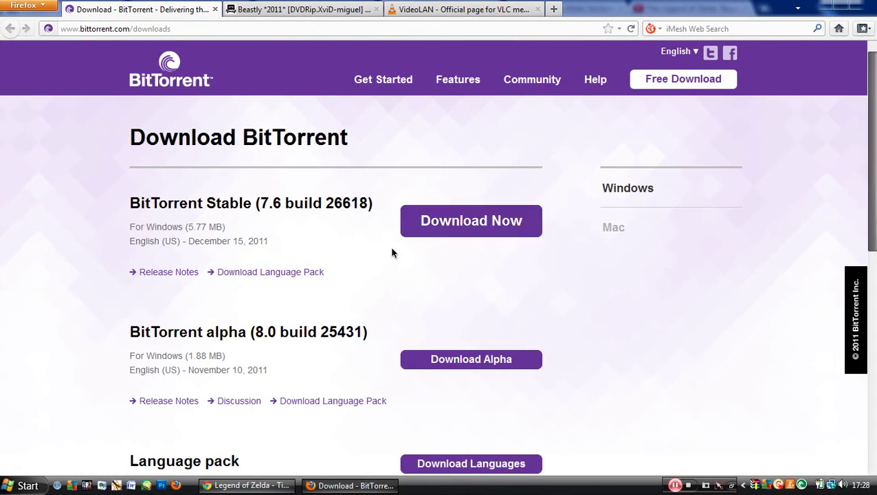
{"action": "left_click", "coordinate": [159, 27]}
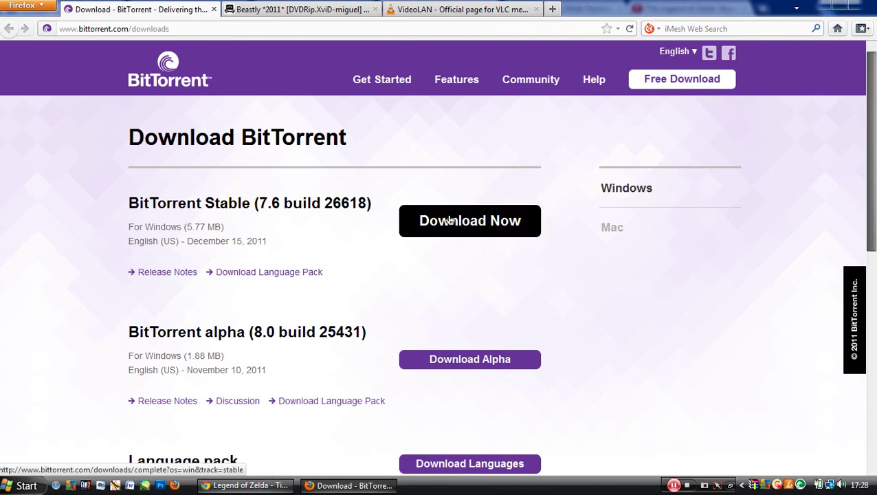
{"action": "key", "text": "XF86AudioLowerVolume"}
{"action": "key", "text": "XF86AudioLowerVolume"}
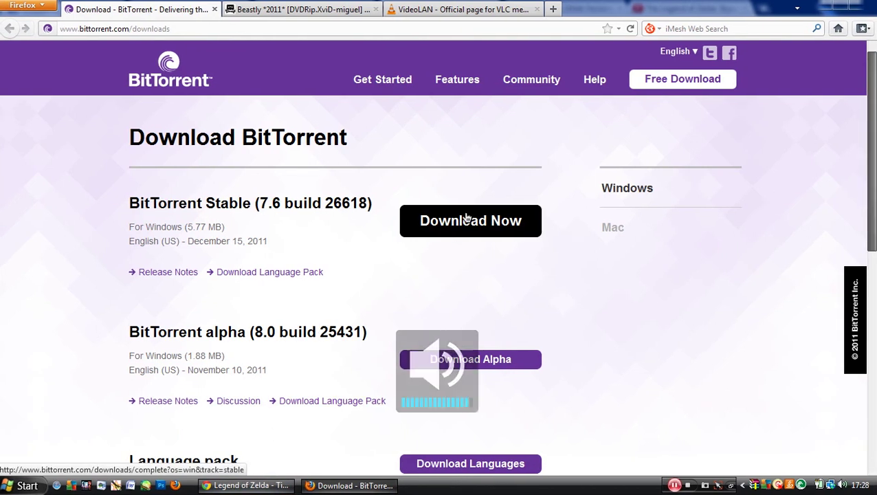
Load thepiratebay.org home page in the Beastly tab.
{"action": "left_click", "coordinate": [289, 9]}
{"action": "key", "text": "XF86AudioLowerVolume"}
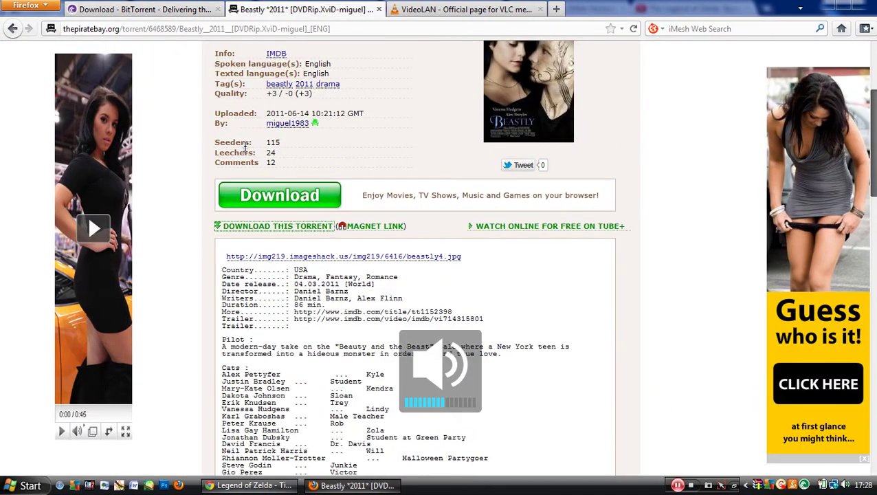
{"action": "scroll", "coordinate": [213, 58], "scroll_direction": "up", "scroll_amount": 3}
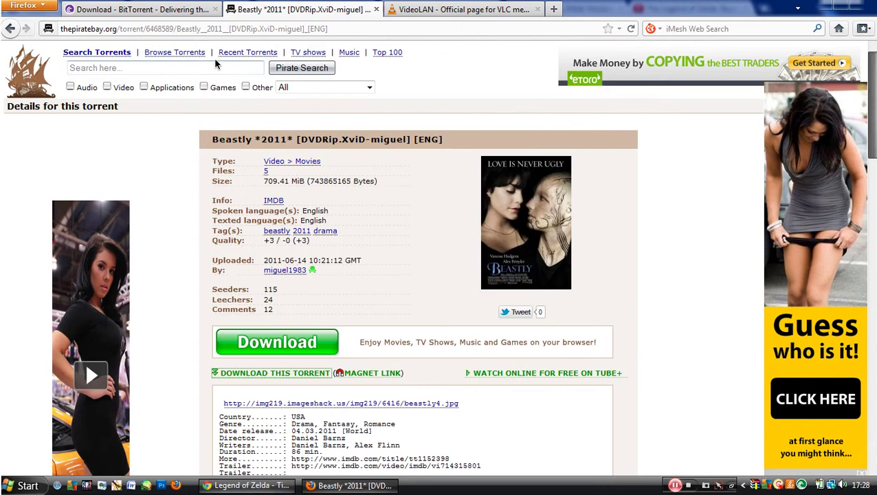
{"action": "left_click", "coordinate": [136, 28]}
{"action": "type", "text": "t"}
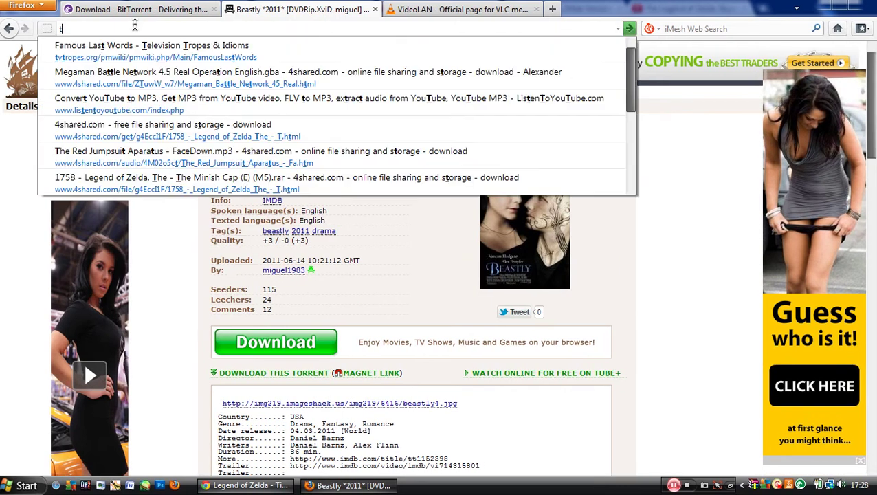
{"action": "type", "text": "hepirate"}
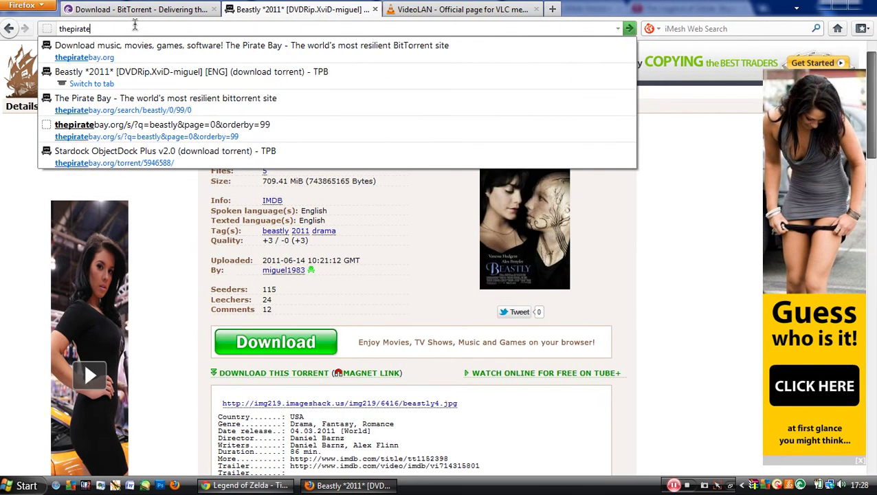
{"action": "key", "text": "Down"}
{"action": "key", "text": "Return"}
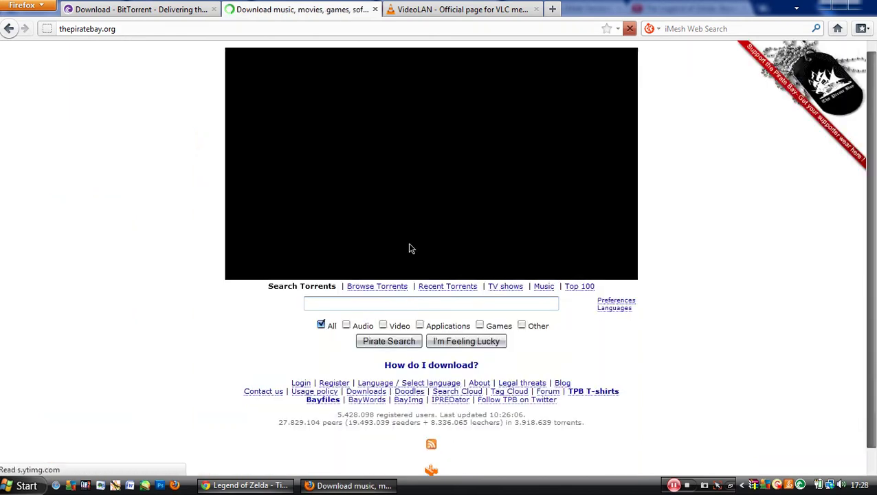
Search The Pirate Bay for 'beastly' using the earlier search entry.
{"action": "left_click", "coordinate": [396, 300]}
{"action": "left_click", "coordinate": [395, 301]}
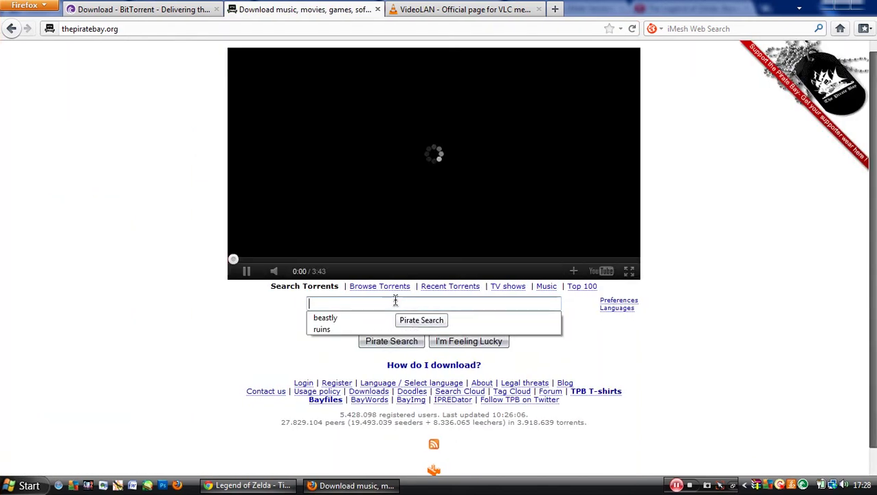
{"action": "key", "text": "Down"}
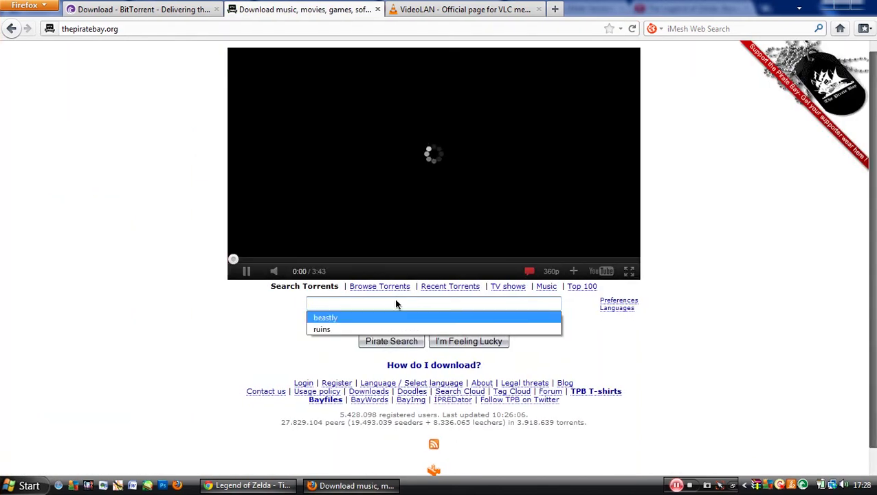
{"action": "key", "text": "Return"}
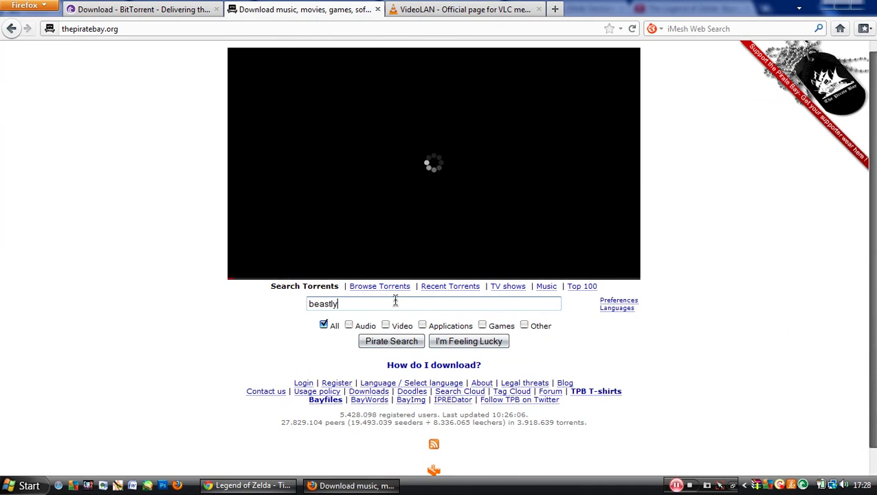
{"action": "key", "text": "Return"}
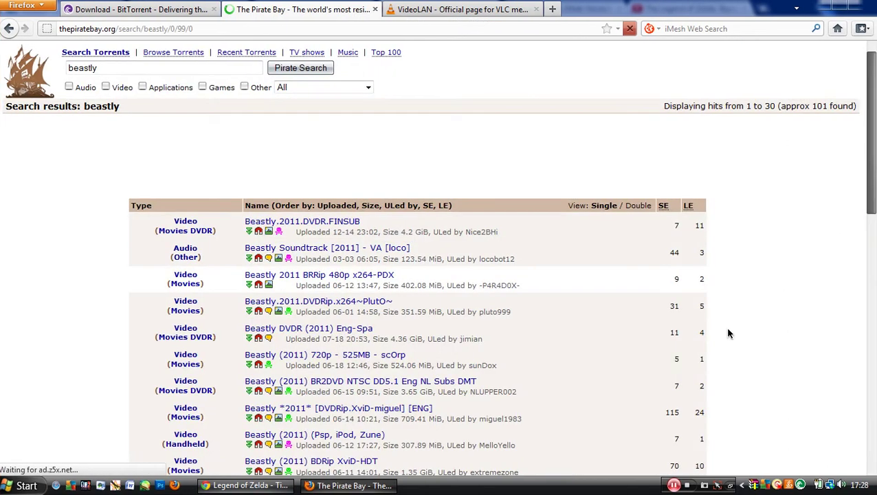
Scroll the beastly results toward the Beastly *2011* [DVDRip.XviD-miguel] [ENG] torrent.
{"action": "scroll", "coordinate": [727, 329], "scroll_direction": "down", "scroll_amount": 4}
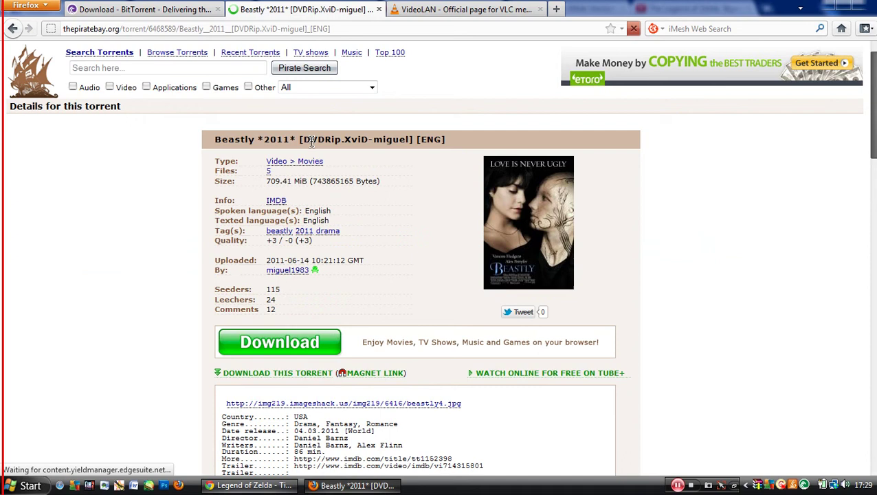
{"action": "left_click_drag", "start_coordinate": [304, 140], "coordinate": [342, 140]}
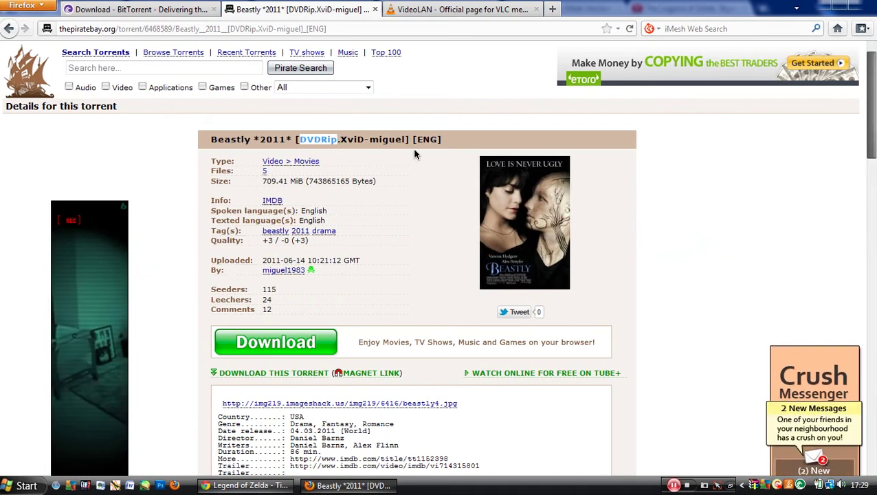
{"action": "left_click", "coordinate": [343, 195]}
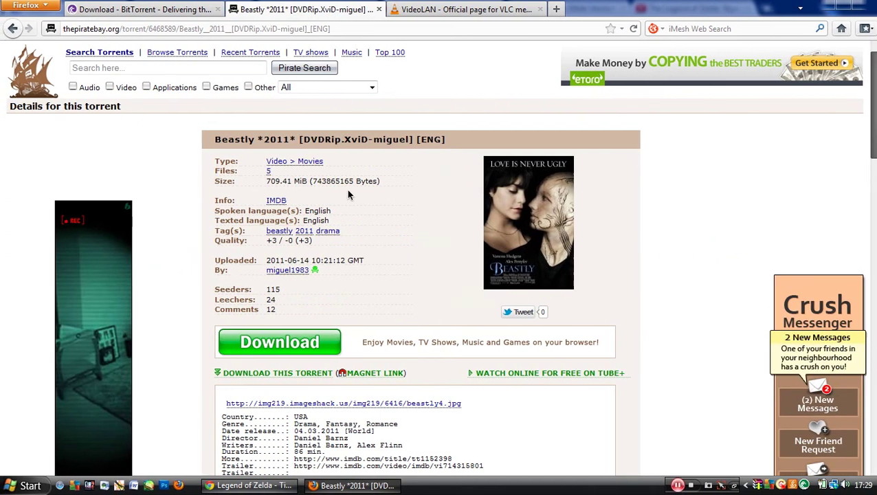
{"action": "scroll", "coordinate": [346, 189], "scroll_direction": "down", "scroll_amount": 7}
{"action": "scroll", "coordinate": [174, 318], "scroll_direction": "up", "scroll_amount": 5}
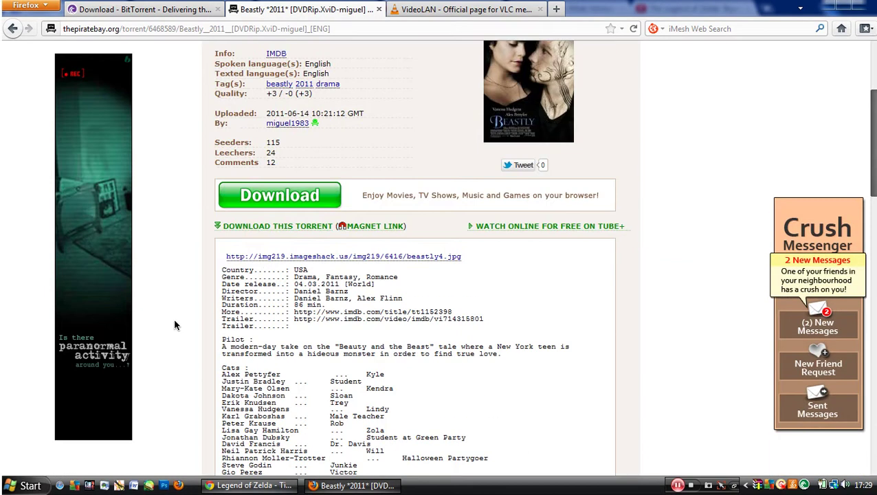
{"action": "scroll", "coordinate": [173, 318], "scroll_direction": "up", "scroll_amount": 3}
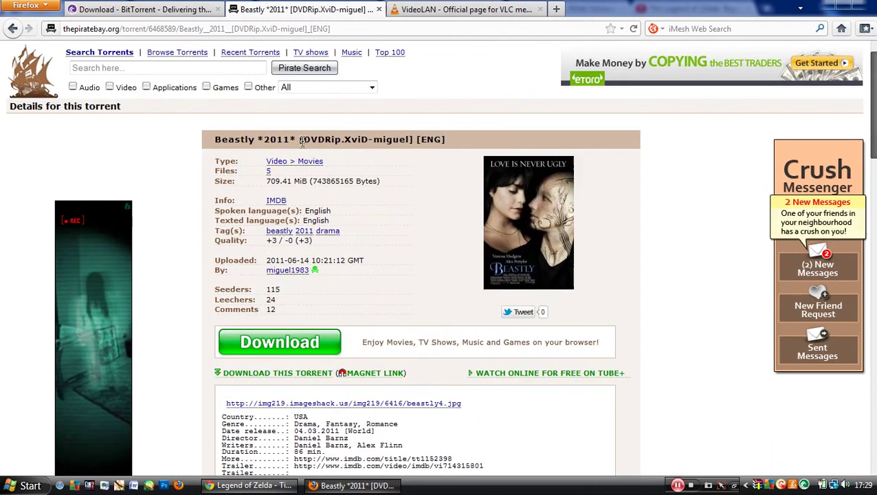
{"action": "scroll", "coordinate": [184, 277], "scroll_direction": "down", "scroll_amount": 15}
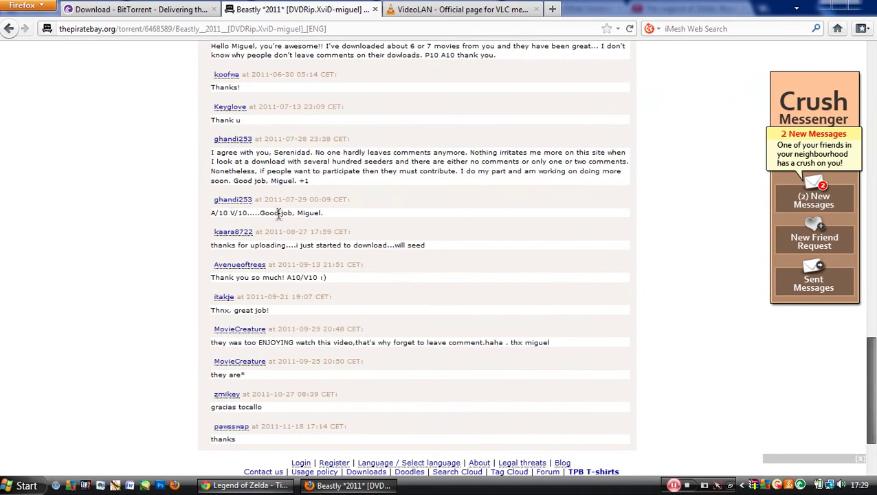
{"action": "scroll", "coordinate": [178, 293], "scroll_direction": "up", "scroll_amount": 15}
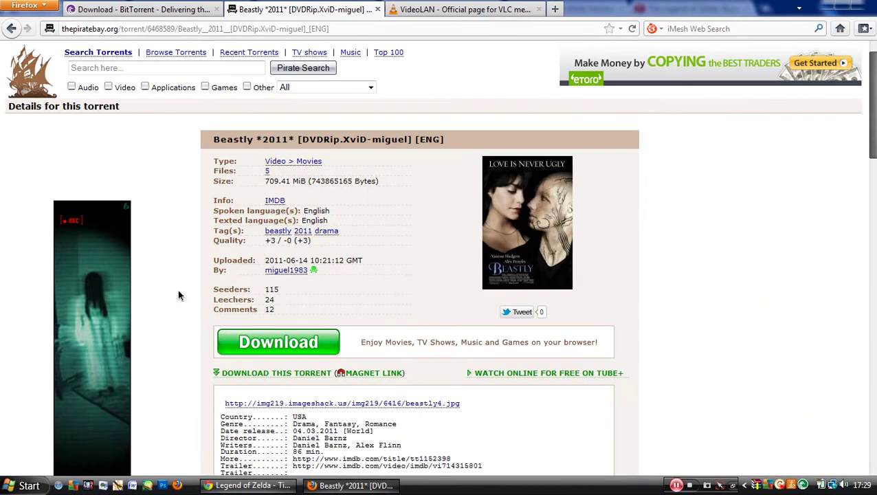
{"action": "scroll", "coordinate": [178, 296], "scroll_direction": "down", "scroll_amount": 3}
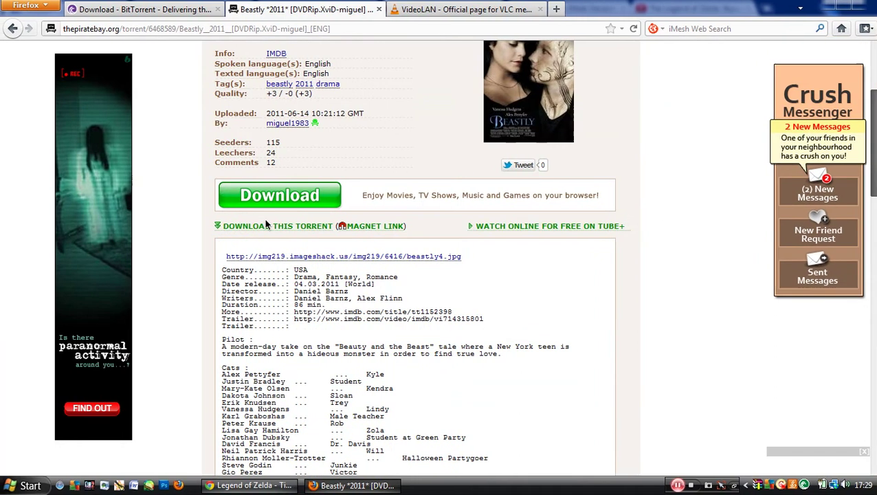
Save the Beastly .torrent file to the Desktop, replacing the old copy, and bring up its download actions.
{"action": "left_click", "coordinate": [265, 225]}
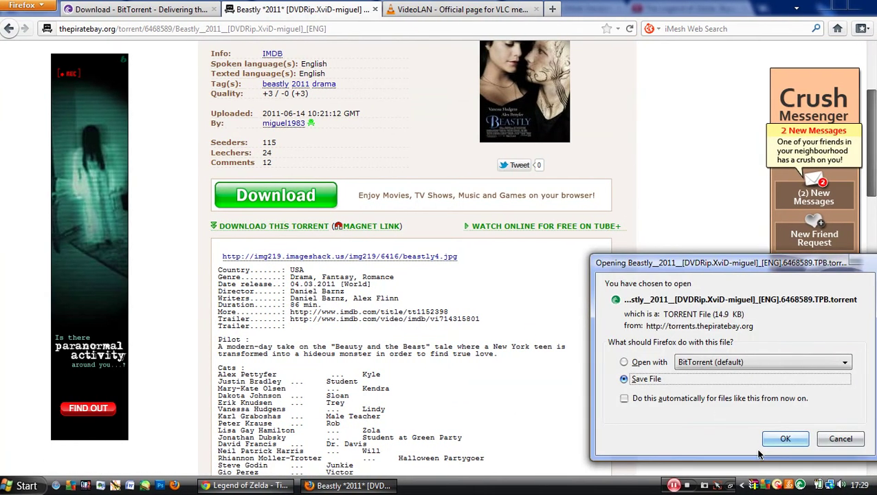
{"action": "left_click", "coordinate": [765, 443]}
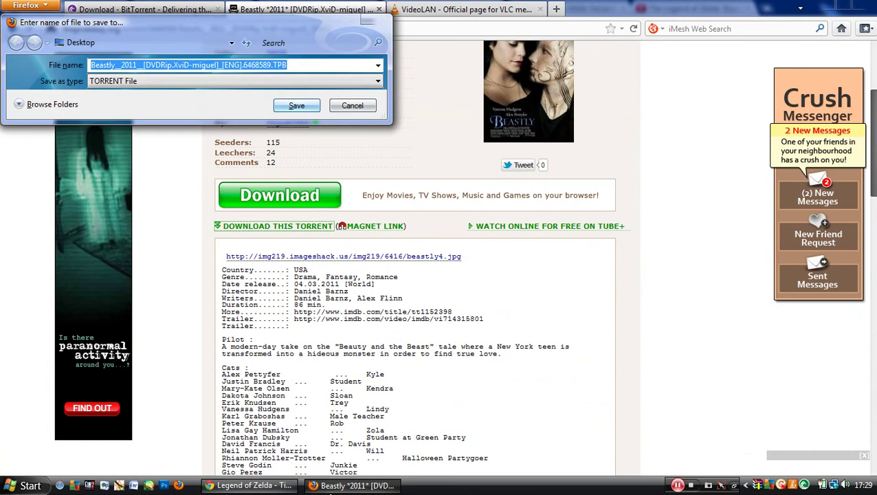
{"action": "left_click", "coordinate": [296, 105]}
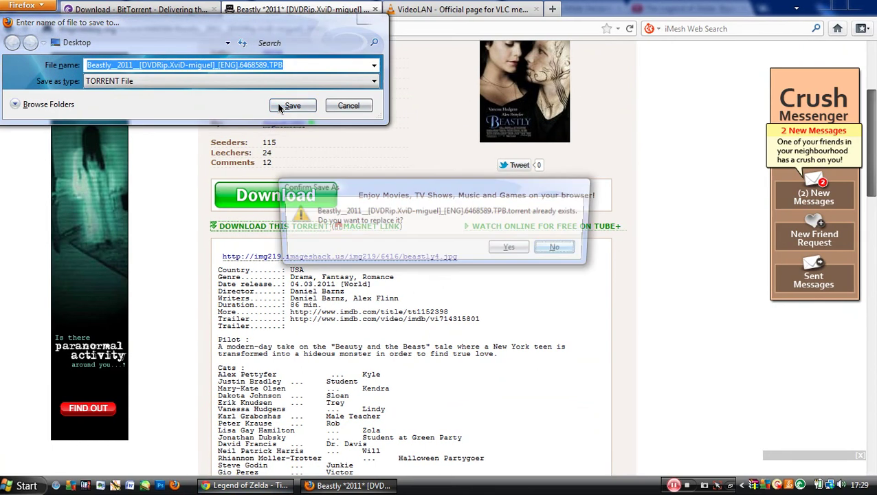
{"action": "left_click", "coordinate": [517, 249]}
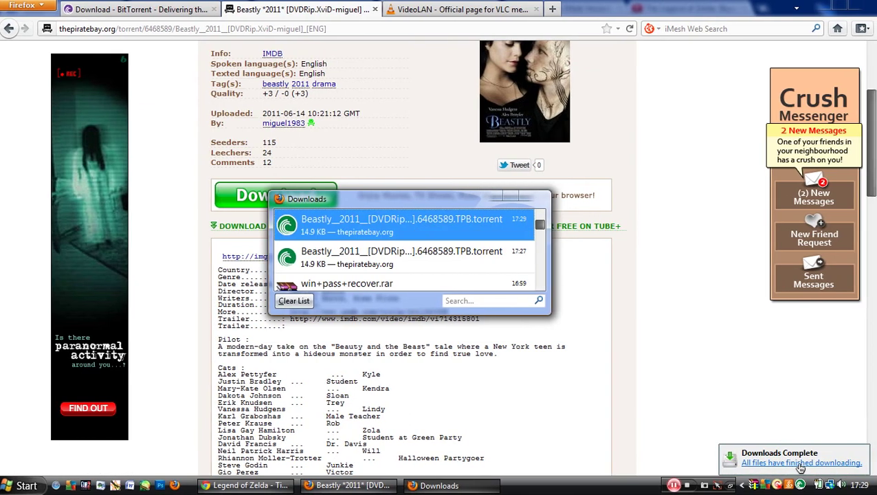
{"action": "right_click", "coordinate": [388, 221]}
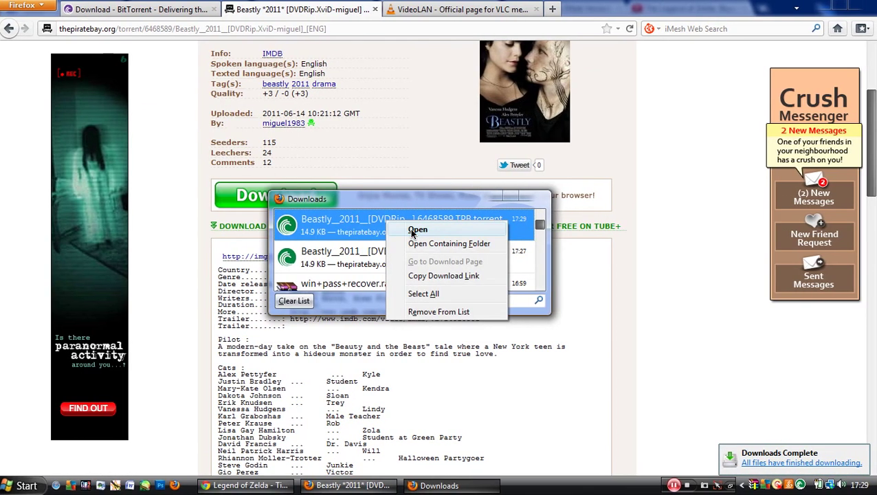
Open the torrent in BitTorrent with only Beastly 2011 [DVDRip.XviD-miguel] [ENG].avi (700 MB) ticked.
{"action": "left_click", "coordinate": [416, 232]}
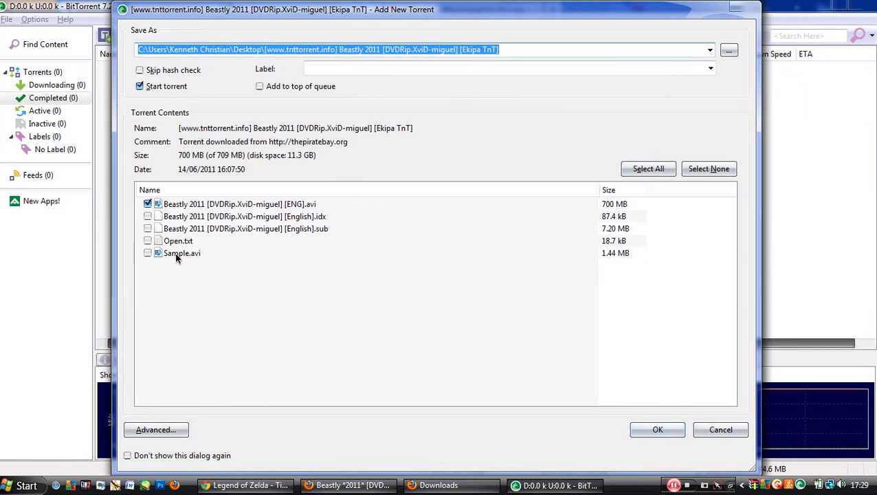
{"action": "left_click", "coordinate": [180, 255]}
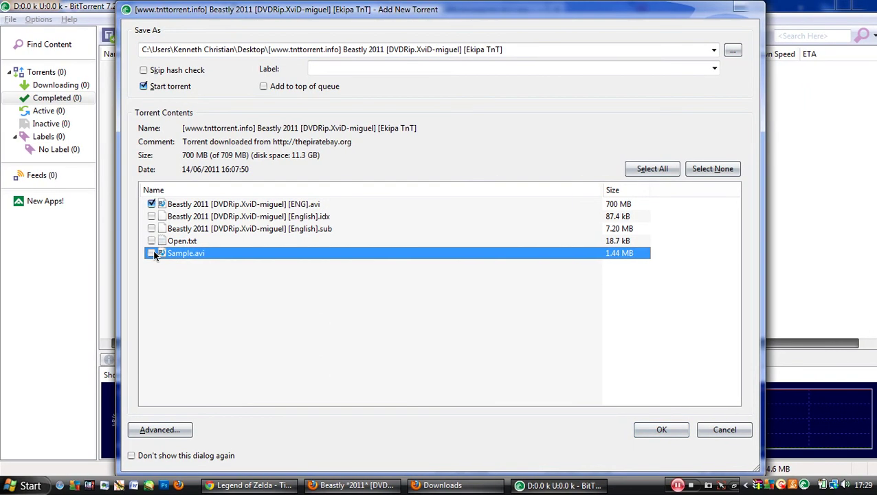
{"action": "left_click", "coordinate": [148, 254]}
{"action": "left_click", "coordinate": [154, 253]}
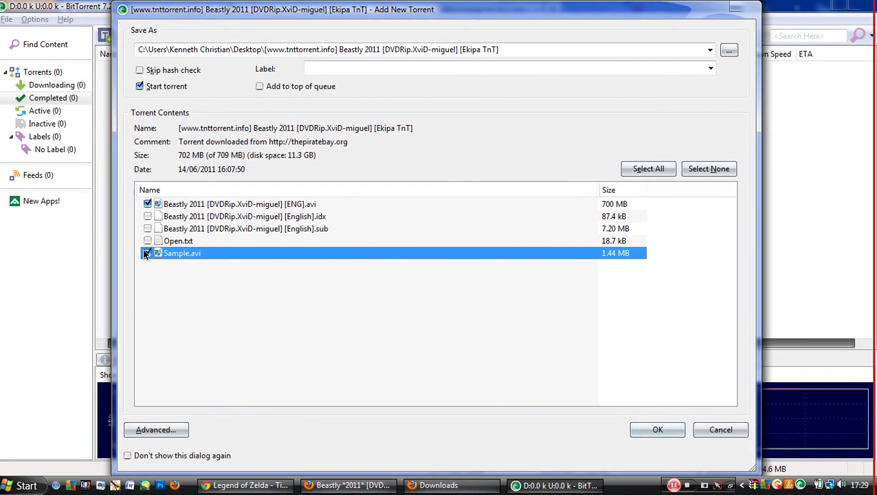
{"action": "left_click", "coordinate": [186, 207]}
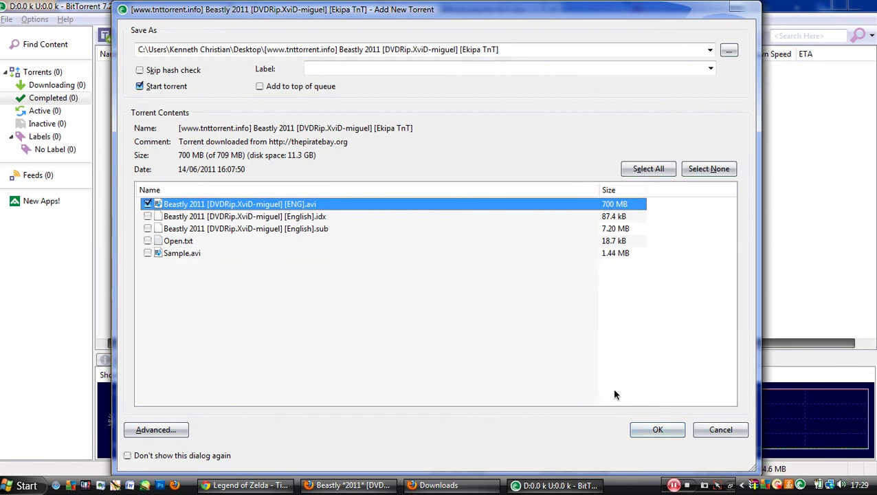
Start the Beastly 2011 download, select its row, and minimize BitTorrent.
{"action": "left_click", "coordinate": [662, 430]}
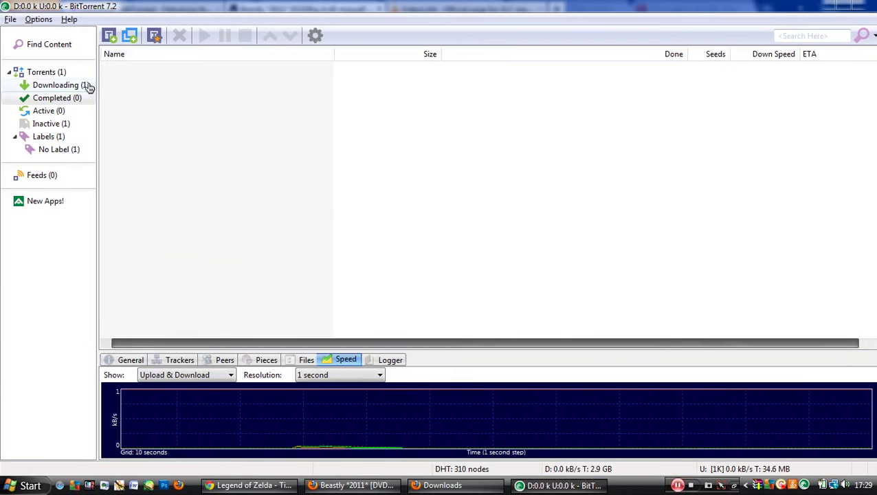
{"action": "left_click", "coordinate": [215, 68]}
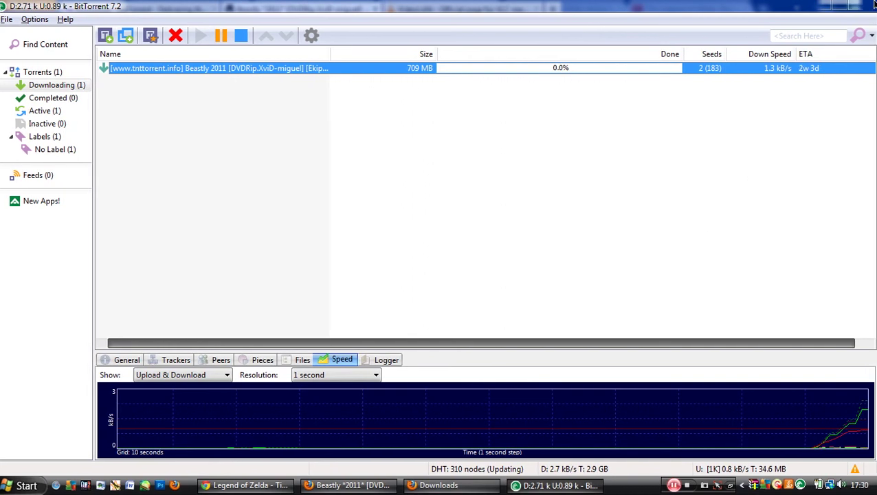
{"action": "left_click", "coordinate": [844, 5]}
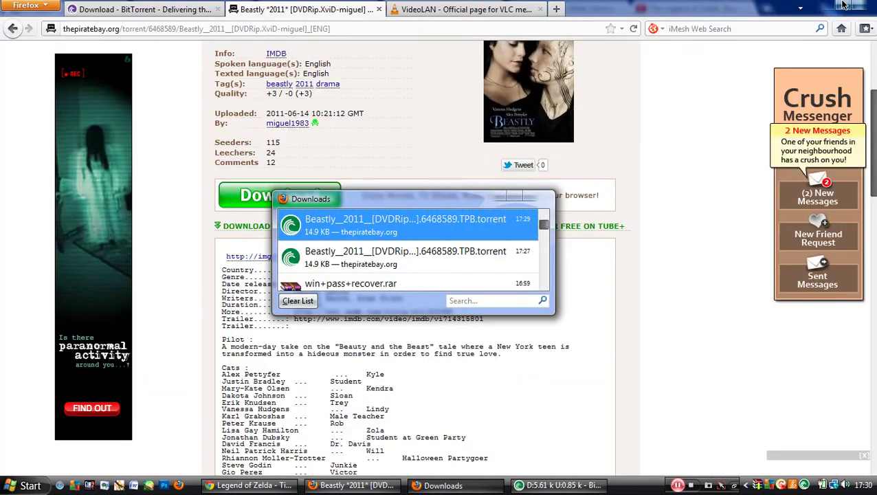
Close Firefox's Downloads window and minimize both browsers to reveal the desktop.
{"action": "left_click", "coordinate": [550, 191]}
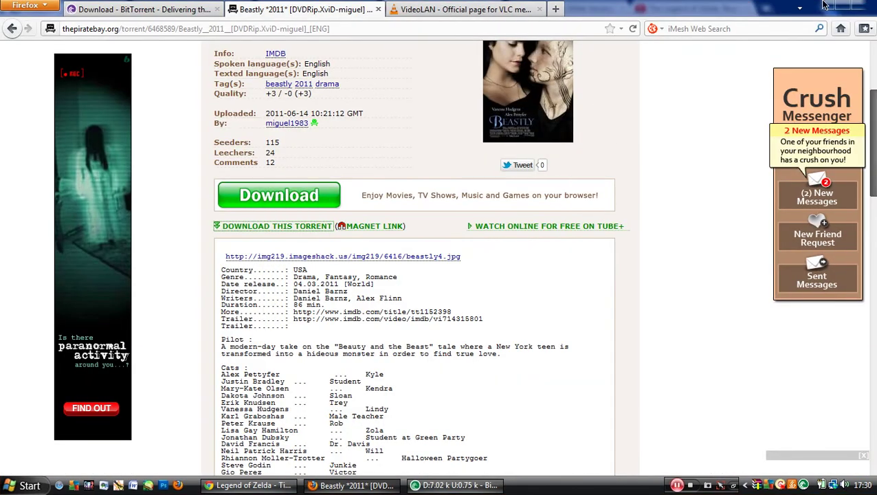
{"action": "left_click", "coordinate": [825, 5]}
{"action": "left_click", "coordinate": [824, 5]}
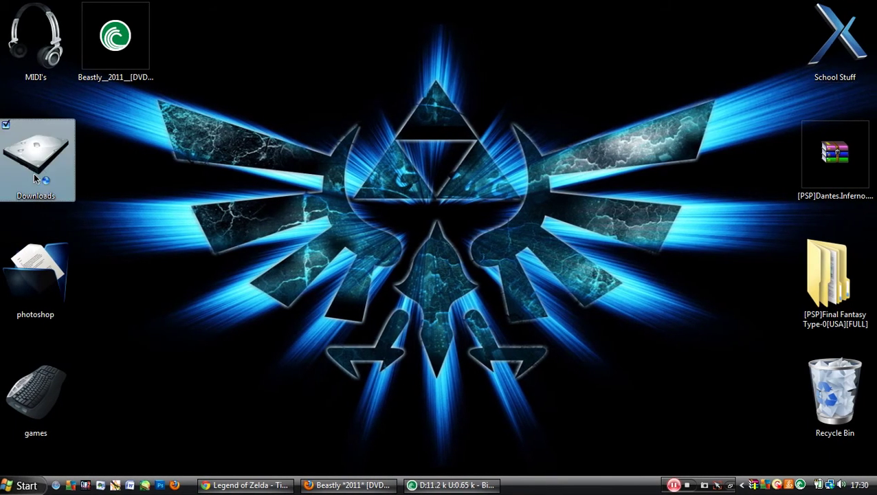
Open Downloads > Anime and movies and select the nedivx-hachiko video.
{"action": "double_click", "coordinate": [33, 173]}
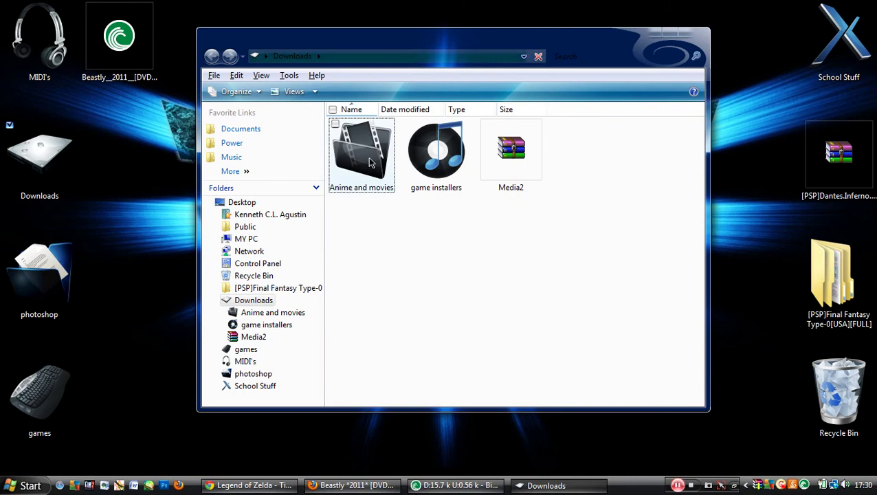
{"action": "double_click", "coordinate": [369, 162]}
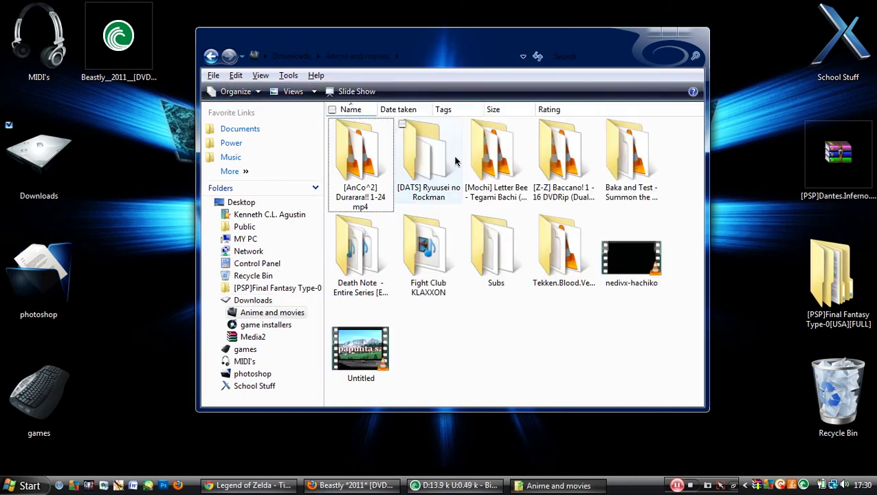
{"action": "left_click", "coordinate": [635, 267]}
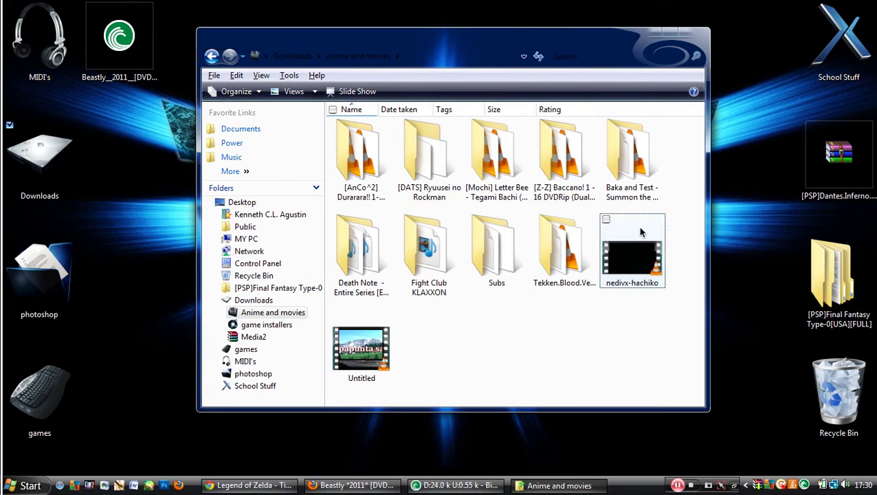
{"action": "double_click", "coordinate": [634, 256]}
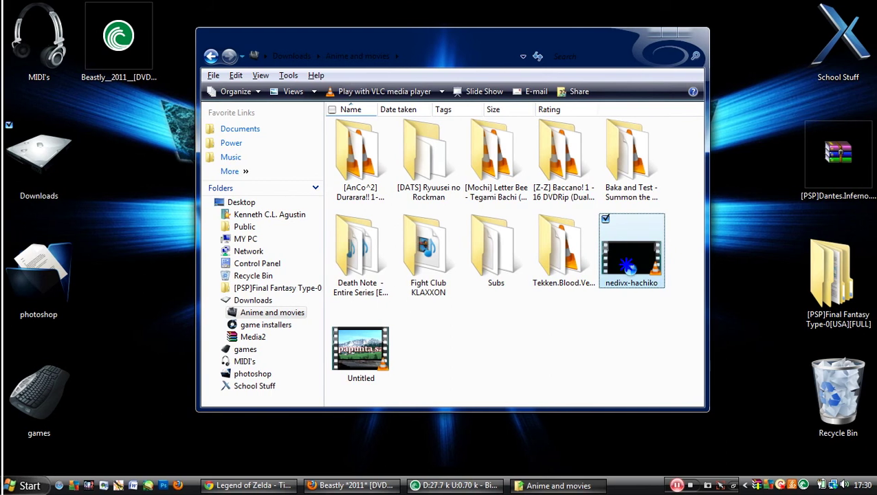
View nedivx-hachiko's Properties: a 699 MB AVI that opens with VLC media player.
{"action": "right_click", "coordinate": [628, 255]}
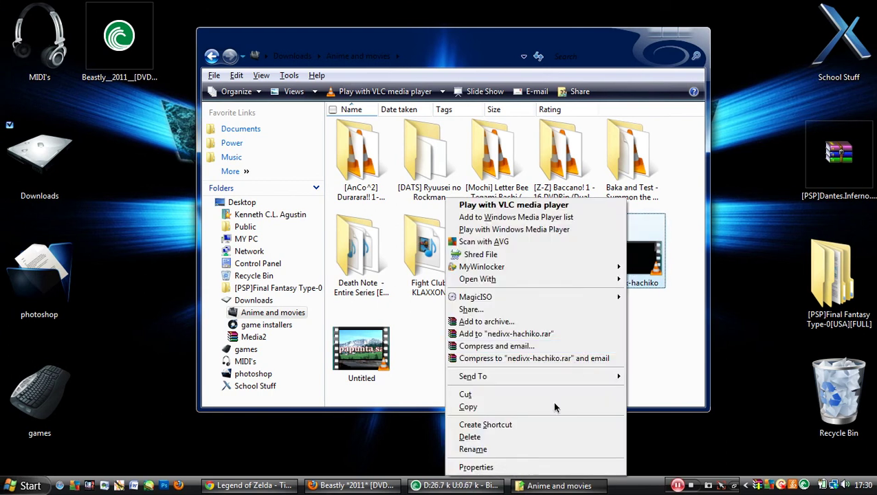
{"action": "left_click", "coordinate": [536, 467]}
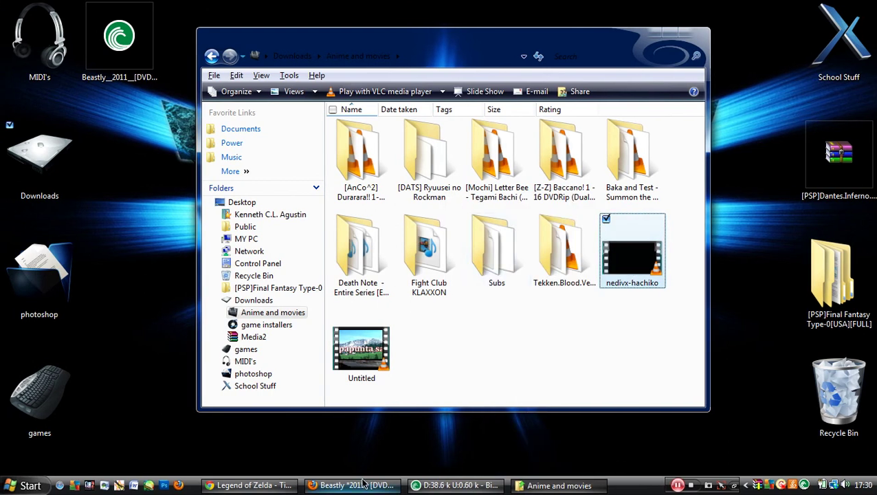
{"action": "left_click", "coordinate": [254, 486]}
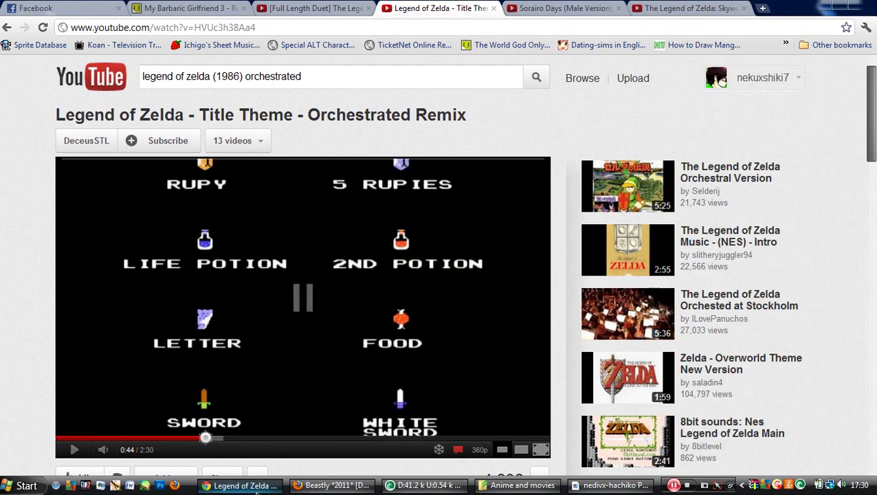
{"action": "left_click", "coordinate": [257, 487]}
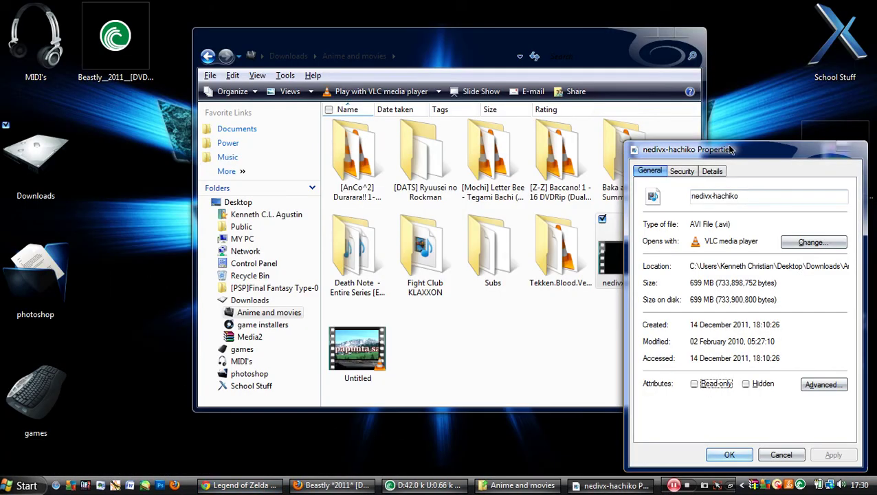
{"action": "left_click_drag", "start_coordinate": [731, 149], "coordinate": [573, 83]}
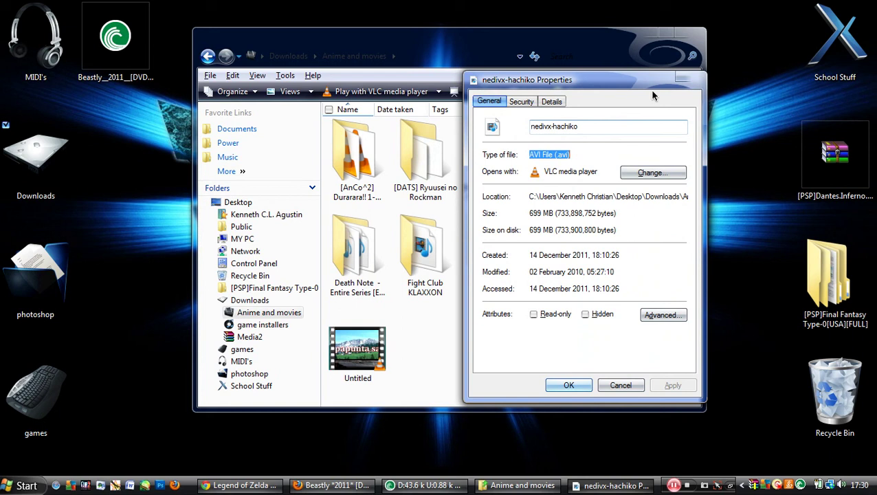
Close the Properties and folder windows, then browse the VideoLAN page offering VLC 1.1.11 in Firefox.
{"action": "left_click", "coordinate": [682, 78]}
{"action": "key", "text": "alt+F4"}
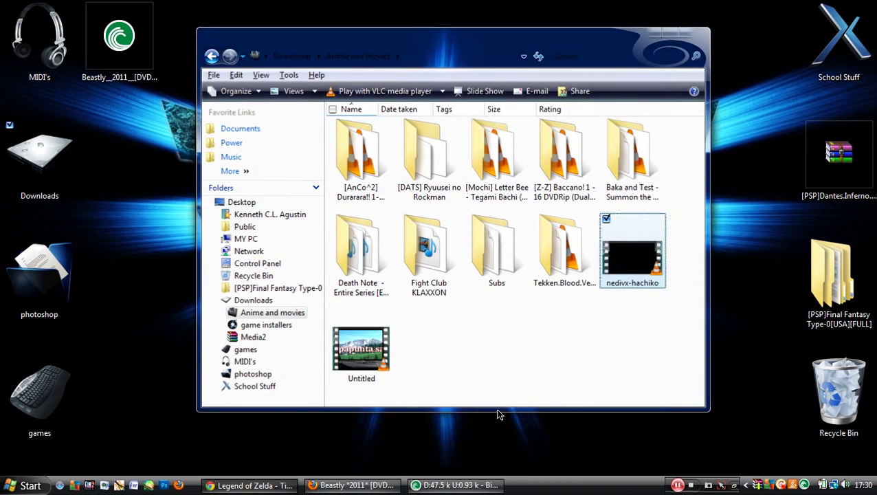
{"action": "left_click", "coordinate": [377, 487]}
{"action": "key", "text": "ctrl+Tab"}
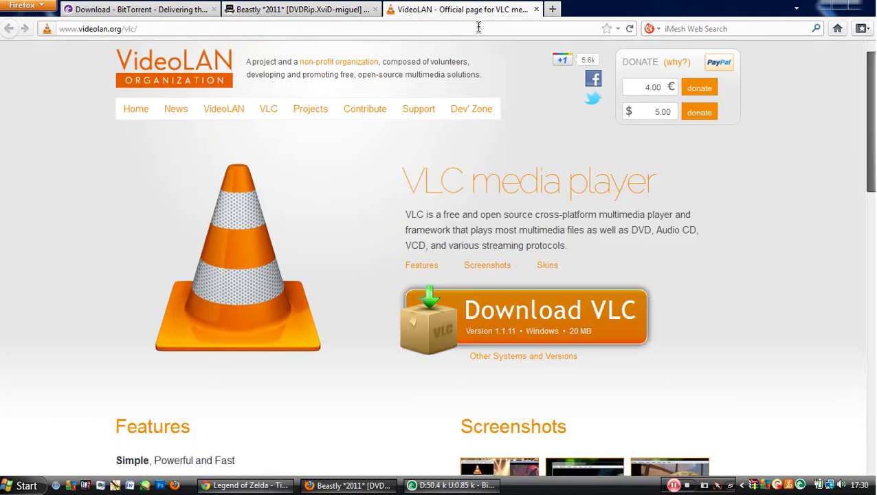
{"action": "scroll", "coordinate": [63, 184], "scroll_direction": "down", "scroll_amount": 5}
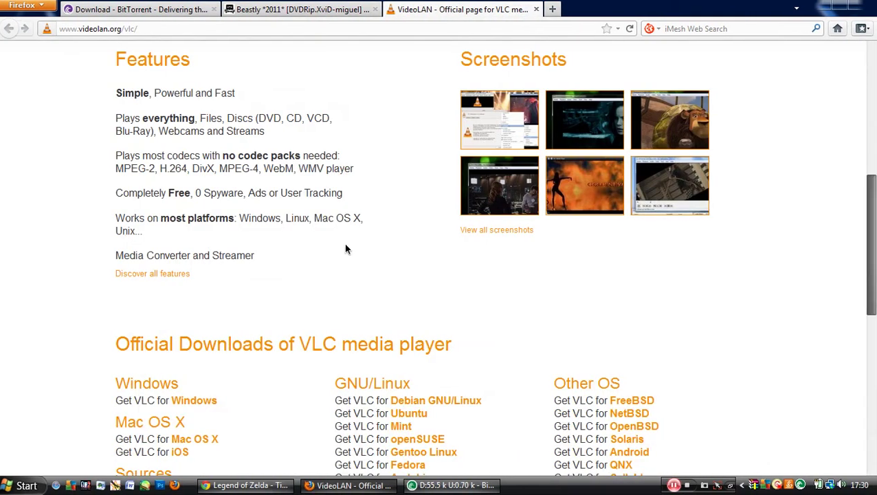
{"action": "scroll", "coordinate": [349, 249], "scroll_direction": "up", "scroll_amount": 5}
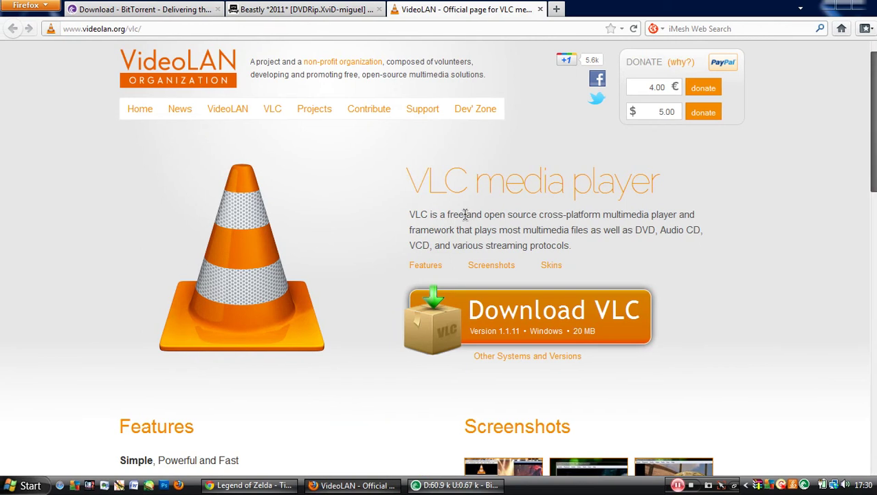
{"action": "scroll", "coordinate": [465, 214], "scroll_direction": "down", "scroll_amount": 5}
{"action": "scroll", "coordinate": [1, 327], "scroll_direction": "up", "scroll_amount": 5}
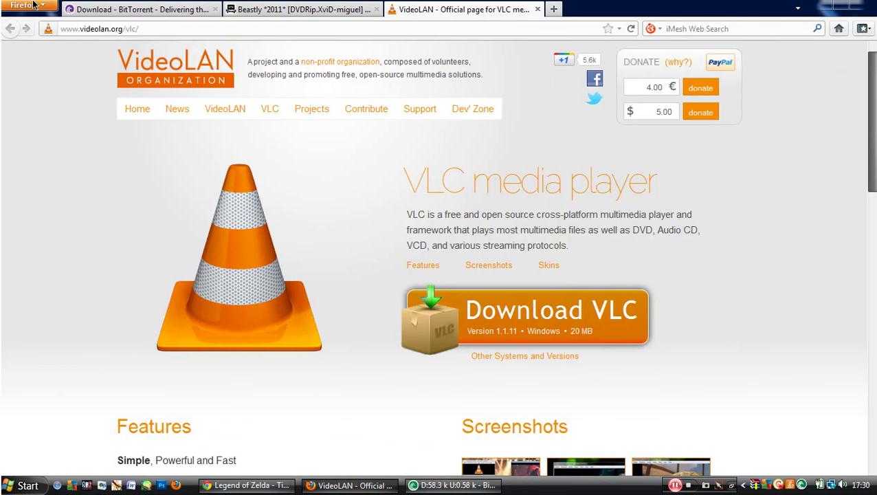
Minimize Firefox and open Downloads > Anime and movies in Explorer.
{"action": "left_click", "coordinate": [354, 485]}
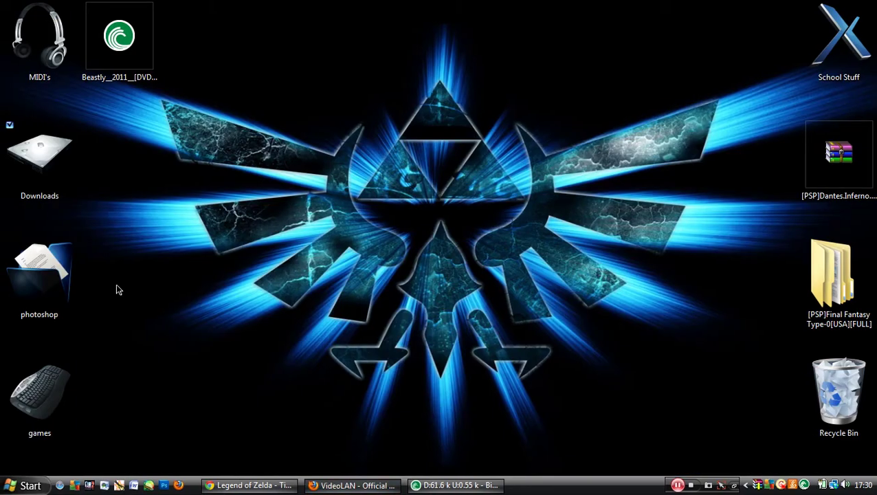
{"action": "left_click", "coordinate": [41, 144]}
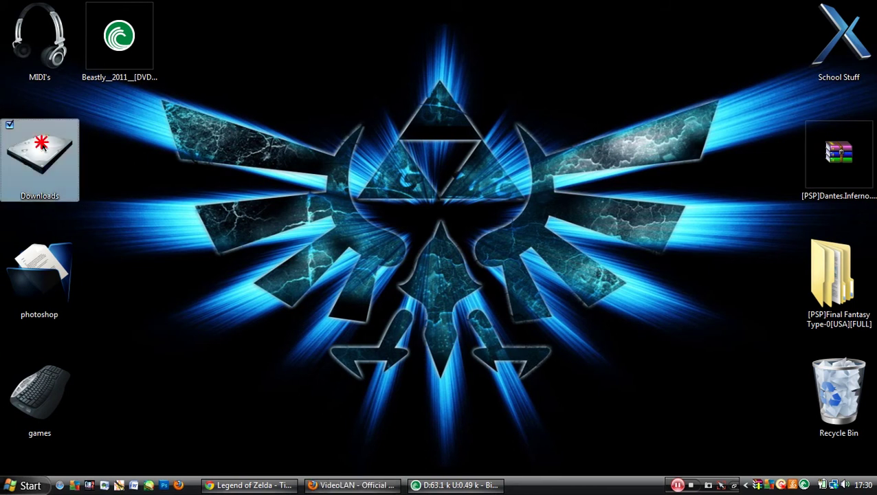
{"action": "double_click", "coordinate": [42, 145]}
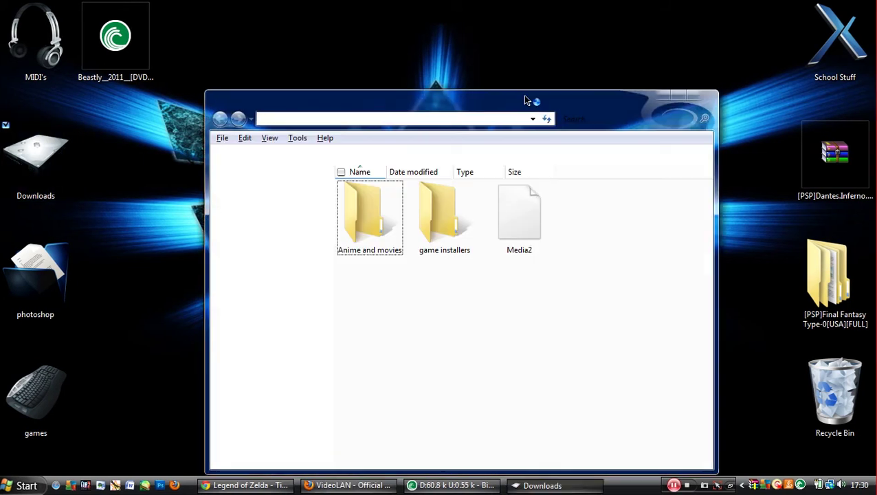
{"action": "left_click", "coordinate": [525, 96]}
{"action": "left_click_drag", "start_coordinate": [522, 97], "coordinate": [508, 67]}
{"action": "double_click", "coordinate": [377, 187]}
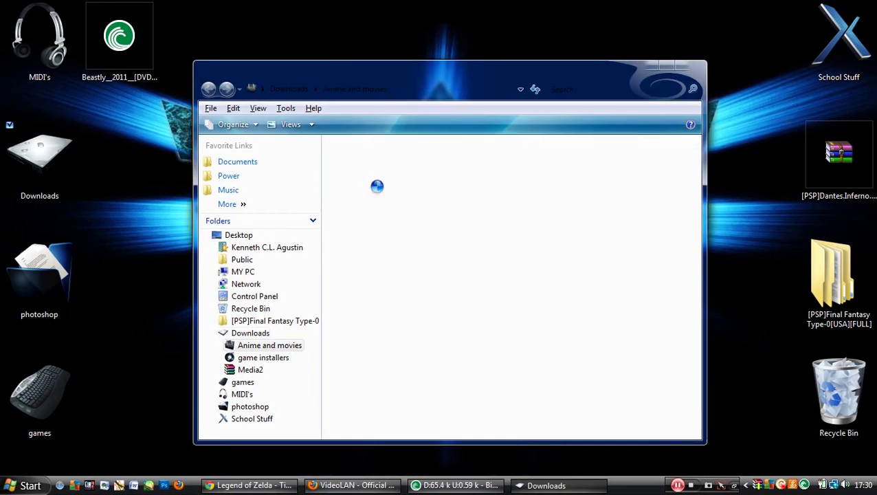
Open nedivx-hachiko with VLC media player via the right-click Open With menu.
{"action": "left_click", "coordinate": [602, 301]}
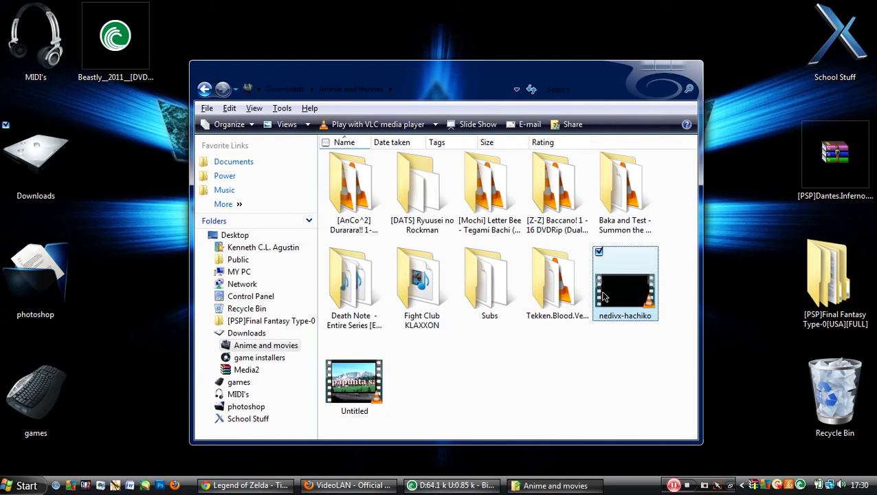
{"action": "right_click", "coordinate": [602, 297]}
{"action": "mouse_move", "coordinate": [439, 95]}
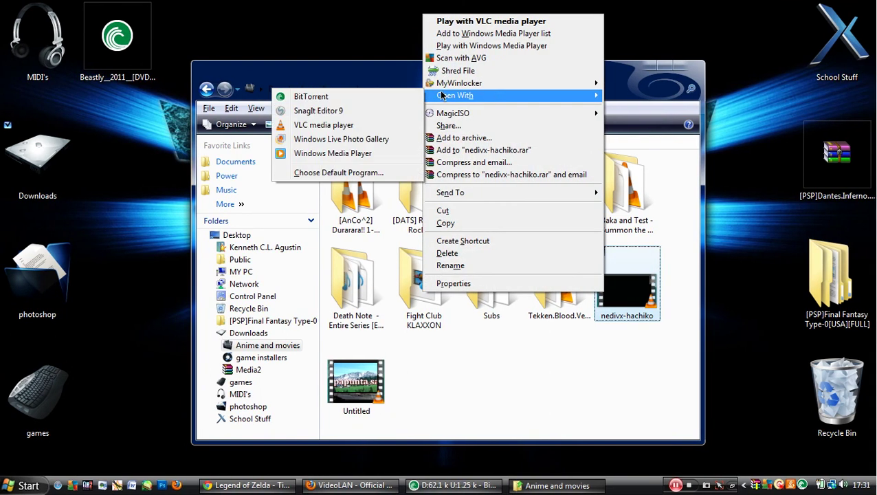
{"action": "left_click", "coordinate": [333, 125]}
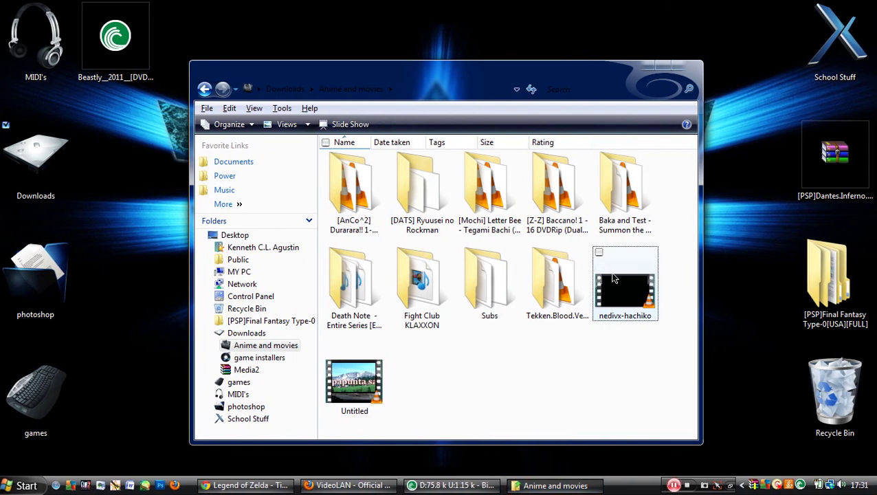
Play nedivx-hachiko.avi in VLC with Explorer minimized, then quit VLC with Ctrl+Q.
{"action": "left_click", "coordinate": [554, 488]}
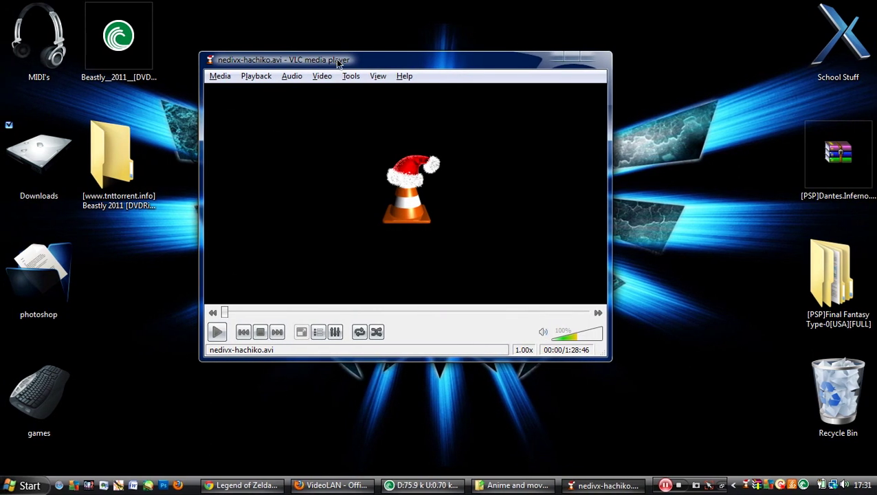
{"action": "left_click_drag", "start_coordinate": [337, 60], "coordinate": [393, 31]}
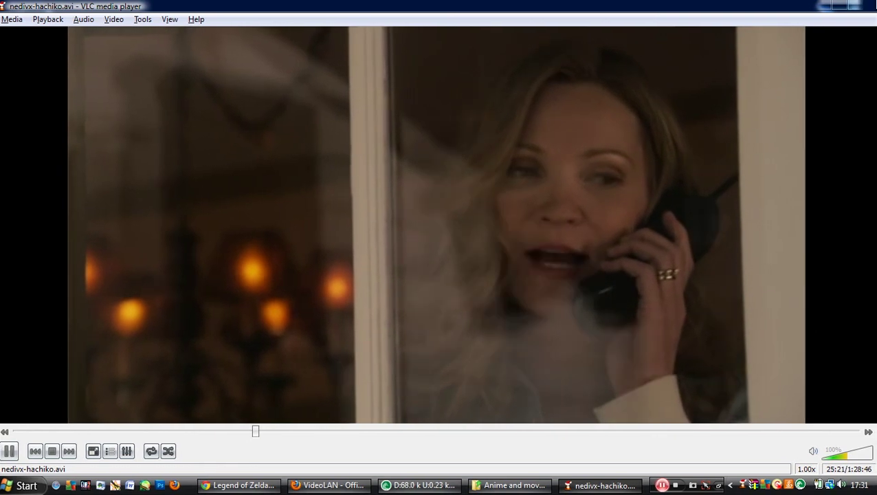
{"action": "key", "text": "ctrl+q"}
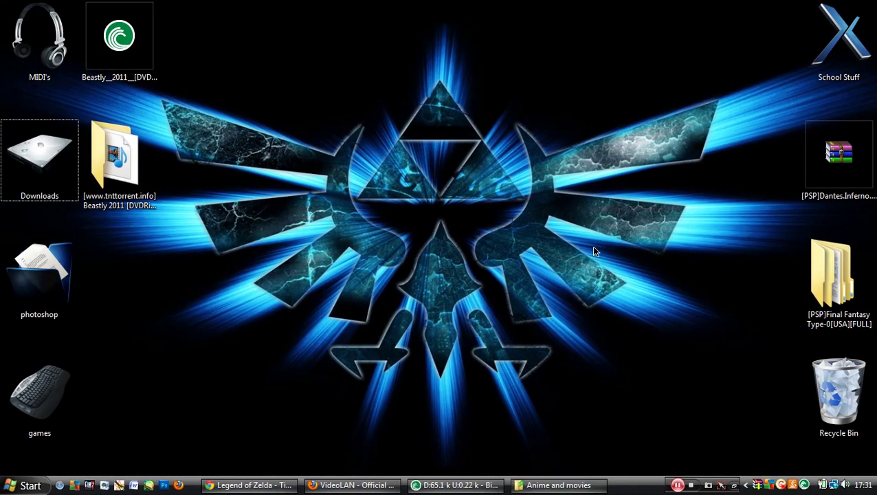